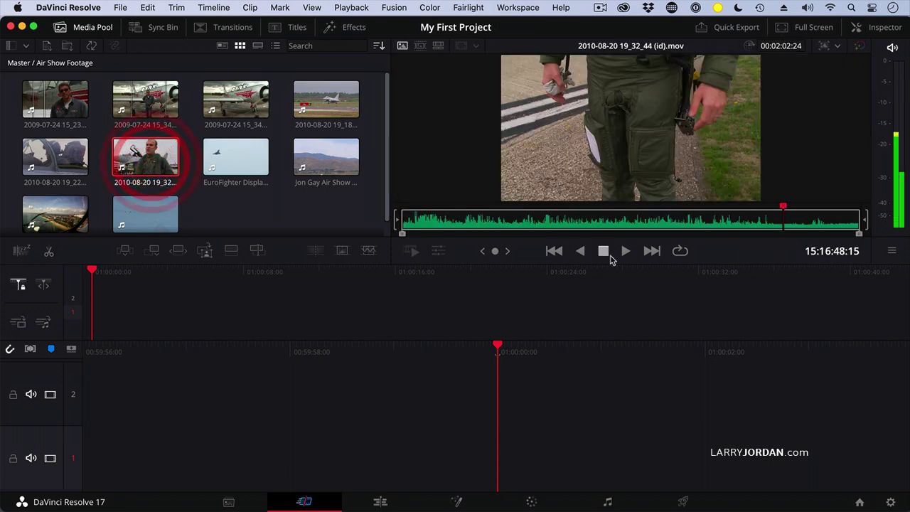
- Mark the first pilot-interview soundbite on the waveform and append it to the empty Air Show timeline
{"action": "left_click", "coordinate": [469, 225]}
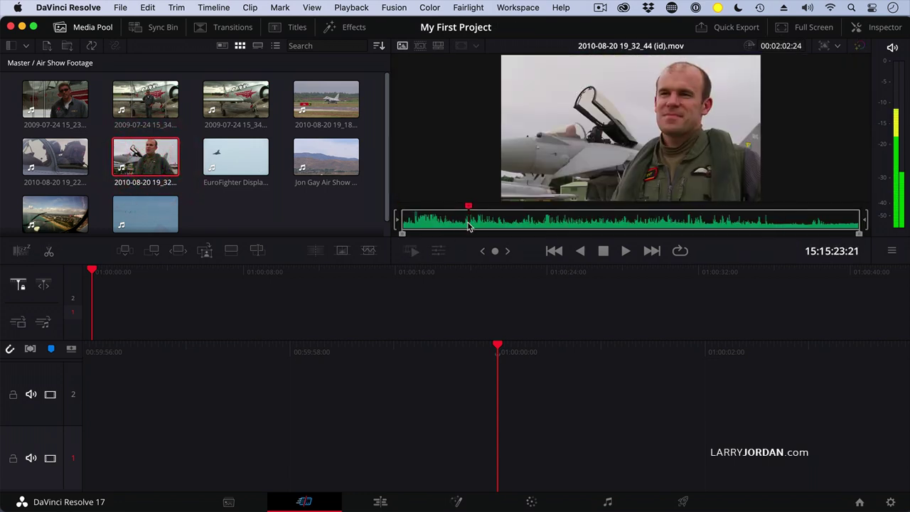
{"action": "left_click_drag", "start_coordinate": [467, 223], "coordinate": [501, 223]}
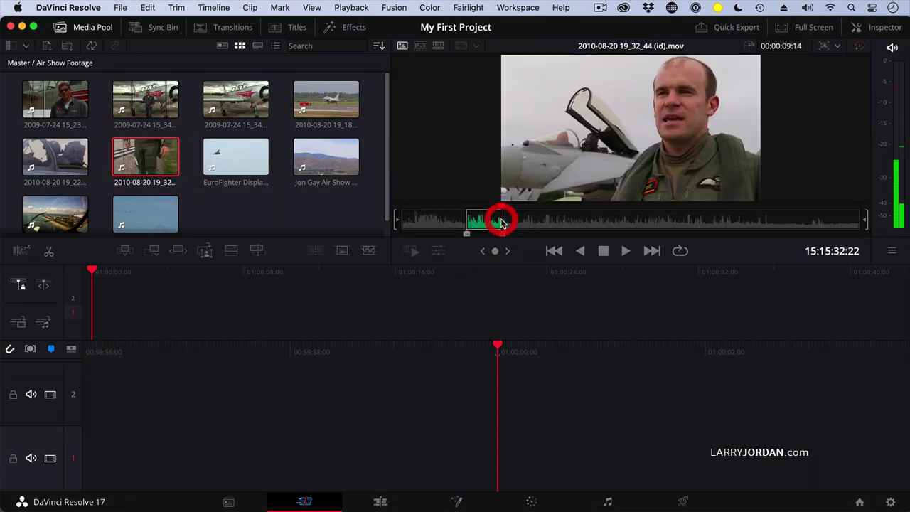
{"action": "key", "text": "F9"}
- Mark In and Out points around the second soundbite and append it to the timeline
{"action": "left_click", "coordinate": [553, 223]}
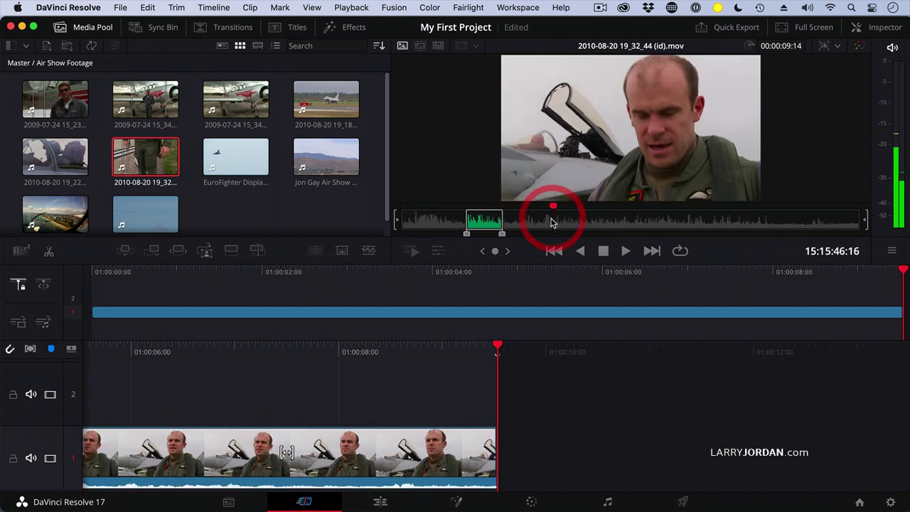
{"action": "key", "text": "i"}
{"action": "left_click", "coordinate": [578, 222]}
{"action": "key", "text": "o"}
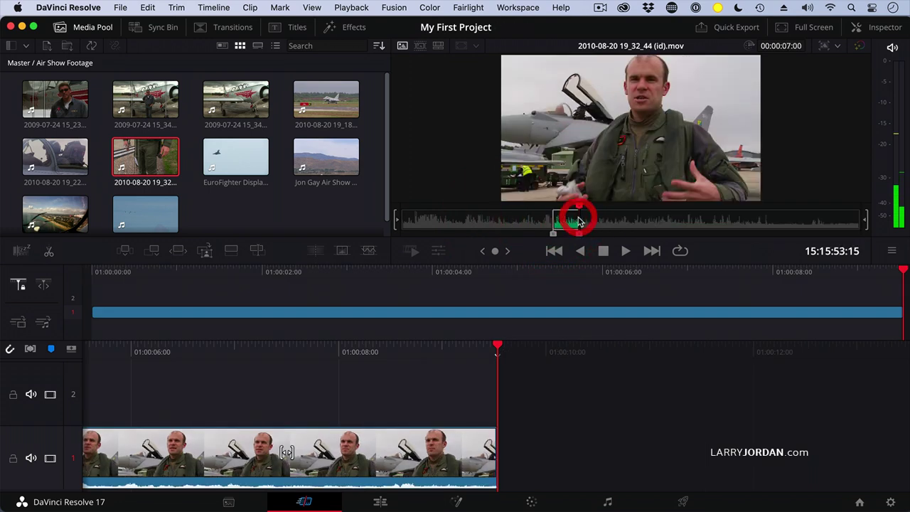
{"action": "left_click", "coordinate": [658, 221]}
{"action": "key", "text": "i"}
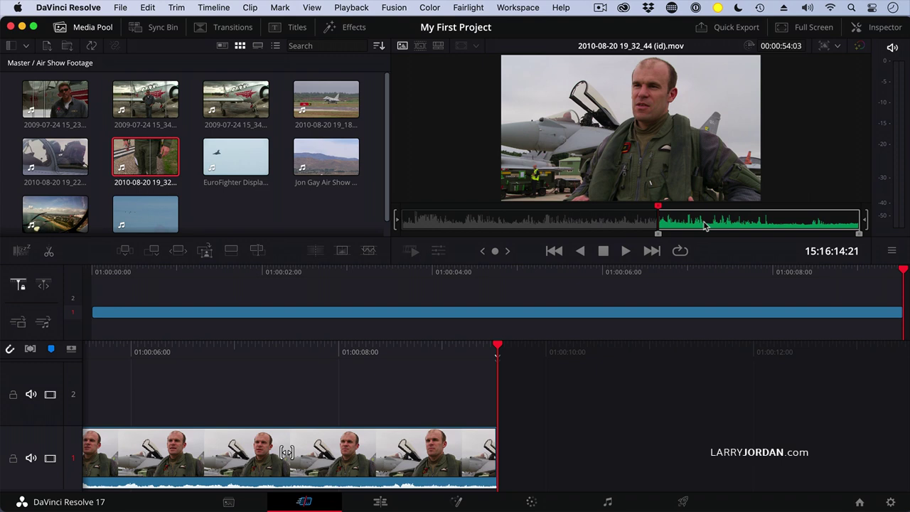
{"action": "left_click", "coordinate": [689, 223]}
{"action": "key", "text": "o"}
{"action": "key", "text": "F9"}
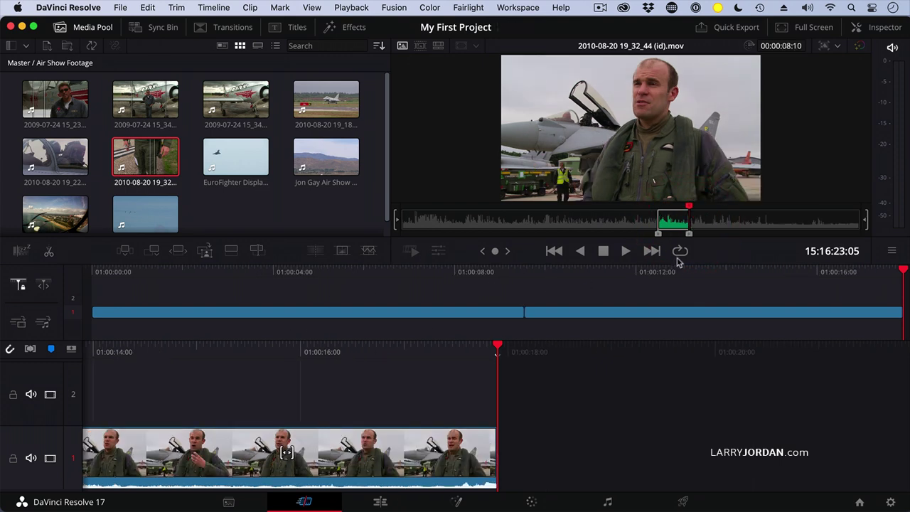
- Append a third marked soundbite, bringing the timeline to 00:00:26:02, and return to the first cut
{"action": "left_click", "coordinate": [535, 218]}
{"action": "key", "text": "i"}
{"action": "left_click", "coordinate": [563, 220]}
{"action": "key", "text": "o"}
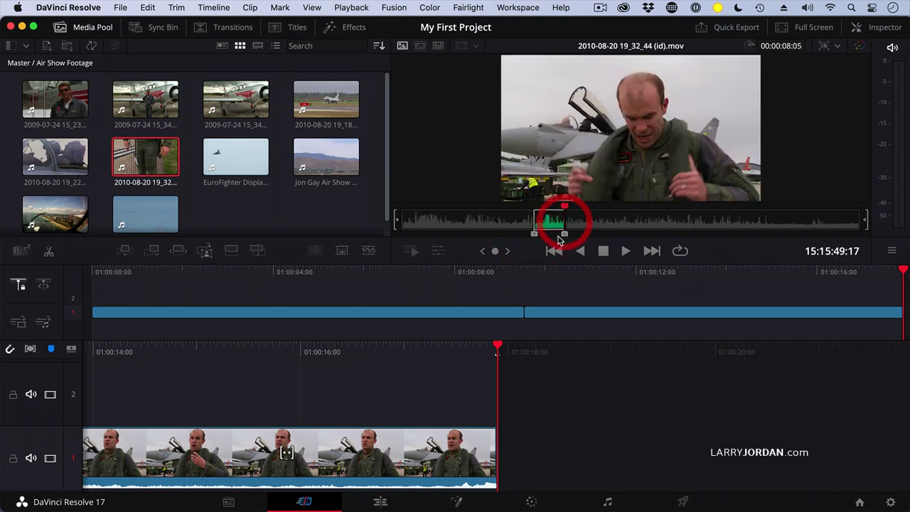
{"action": "left_click_drag", "start_coordinate": [558, 271], "coordinate": [541, 271]}
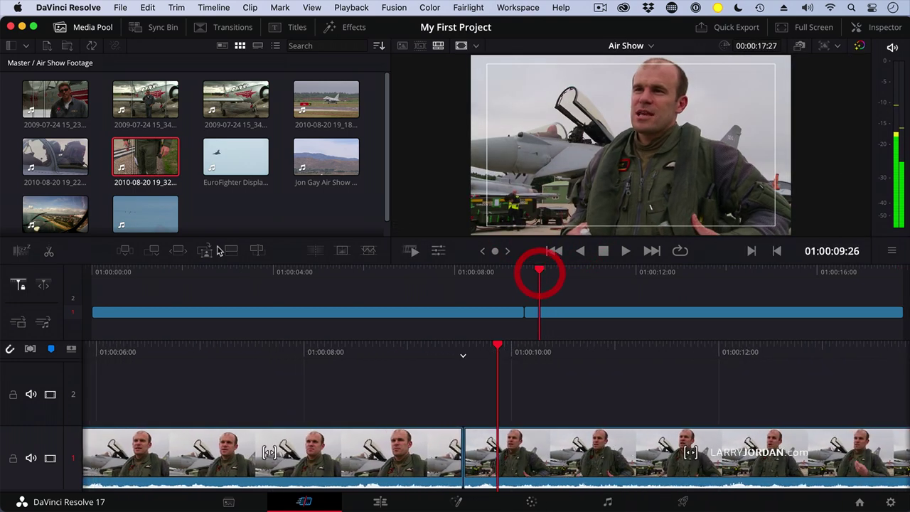
{"action": "left_click", "coordinate": [126, 251]}
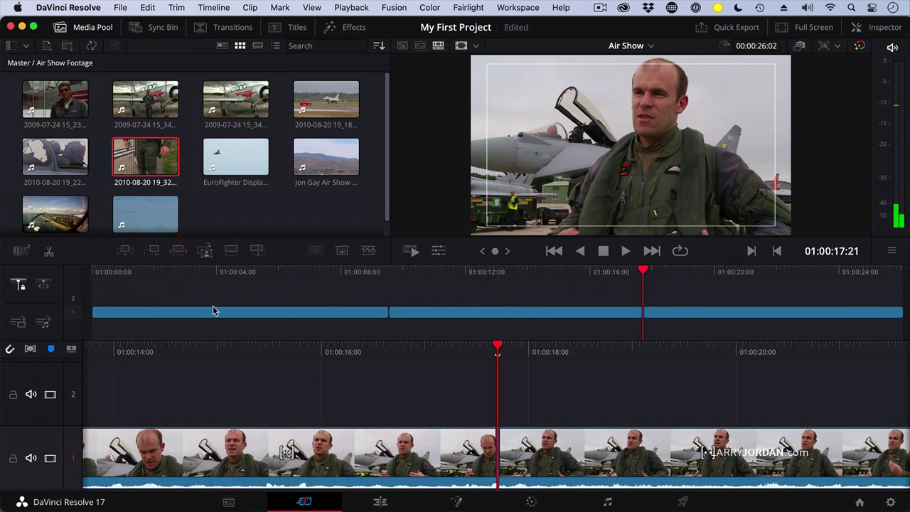
{"action": "left_click", "coordinate": [524, 276]}
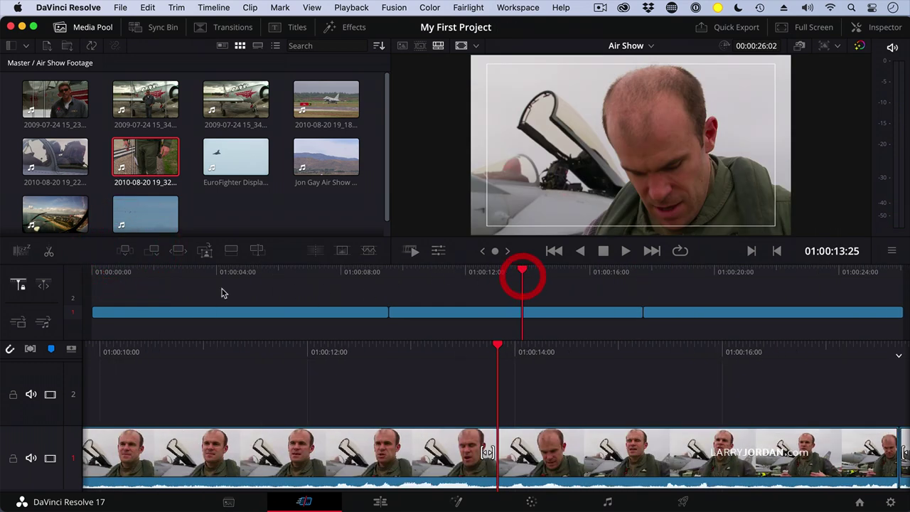
{"action": "left_click_drag", "start_coordinate": [229, 280], "coordinate": [380, 325]}
- Add a Cross Dissolve at the edit point between clips one and two
{"action": "left_click", "coordinate": [518, 404]}
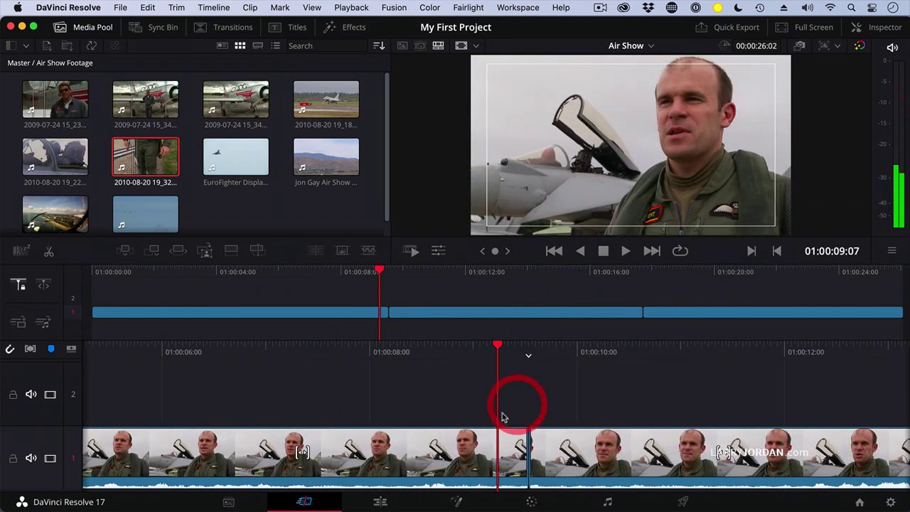
{"action": "left_click", "coordinate": [530, 456]}
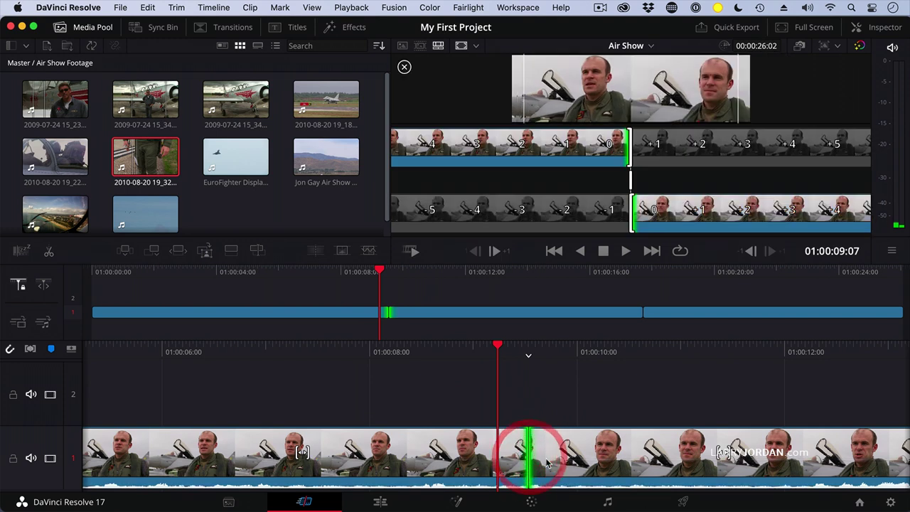
{"action": "left_click", "coordinate": [342, 251]}
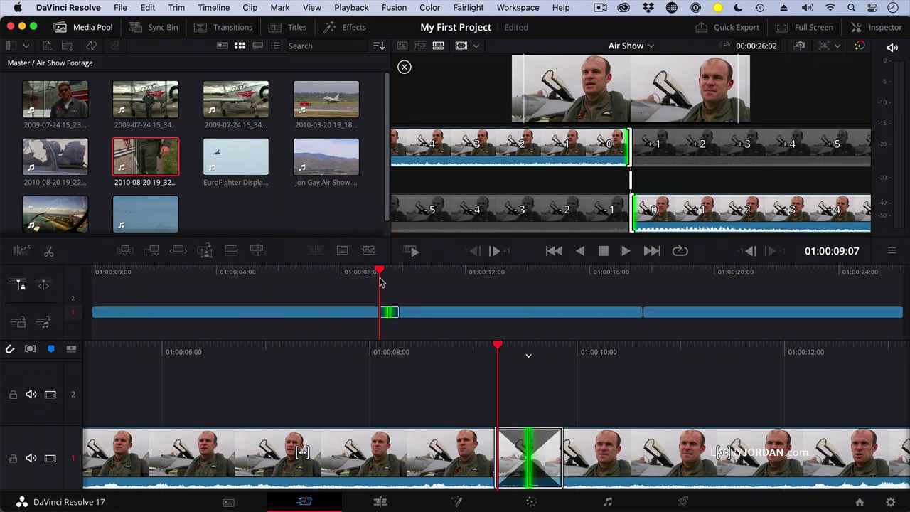
- Play back across the new cross dissolve twice, then park the playhead just before it
{"action": "key", "text": "space"}
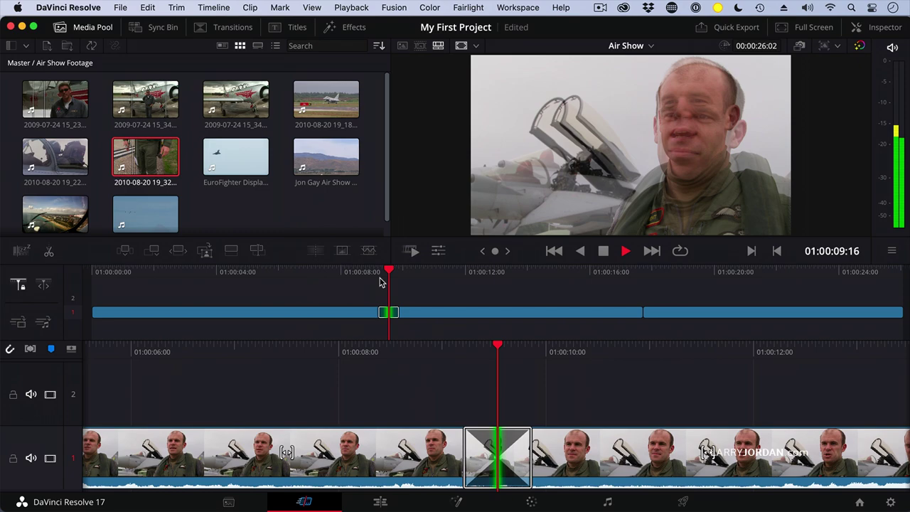
{"action": "key", "text": "space"}
{"action": "left_click", "coordinate": [364, 272]}
{"action": "key", "text": "space"}
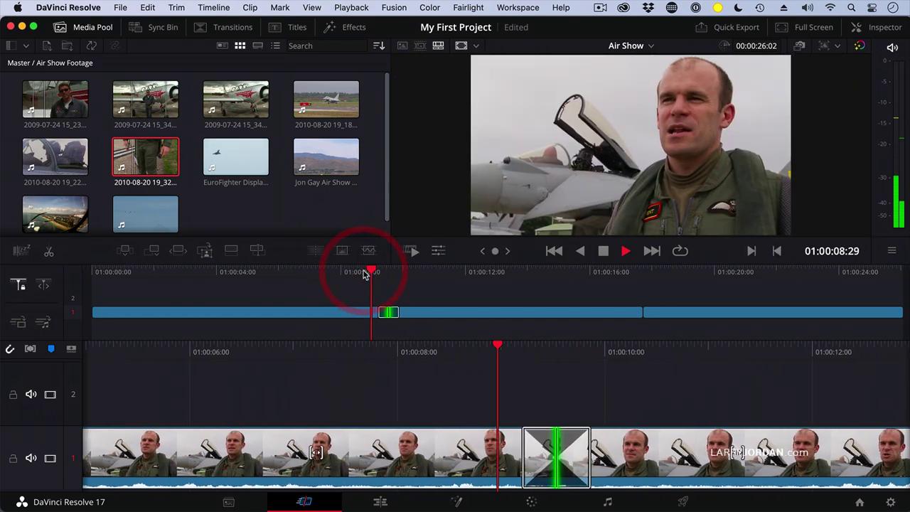
{"action": "key", "text": "space"}
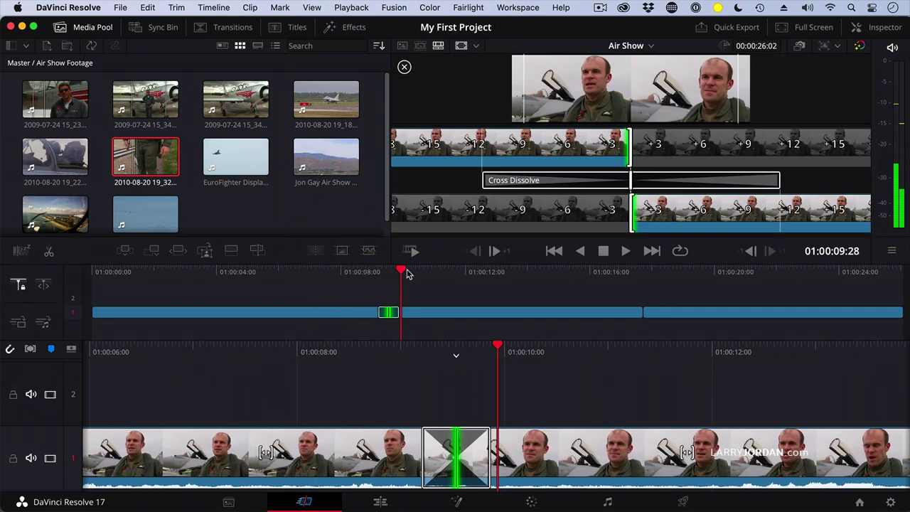
{"action": "left_click_drag", "start_coordinate": [402, 273], "coordinate": [378, 279]}
{"action": "left_click", "coordinate": [356, 279]}
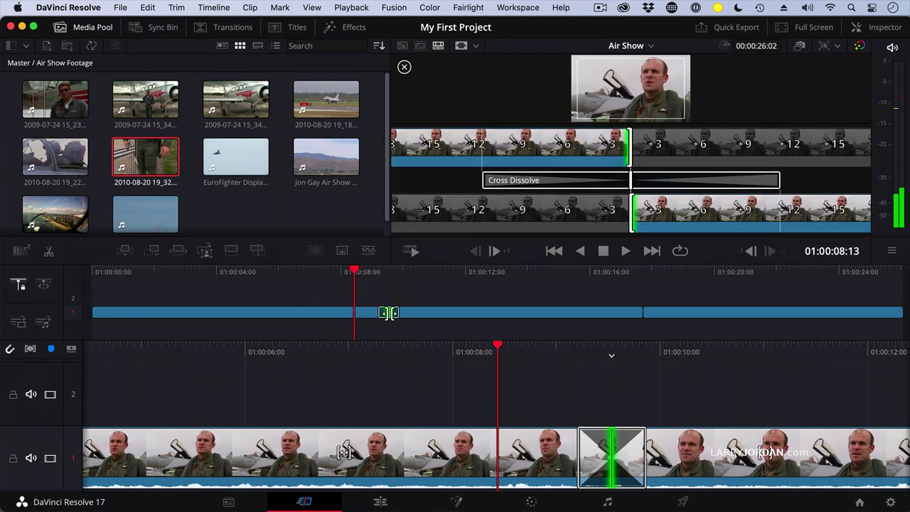
- Replace the cross dissolve at the first edit with a Smooth Cut transition
{"action": "left_click", "coordinate": [634, 446]}
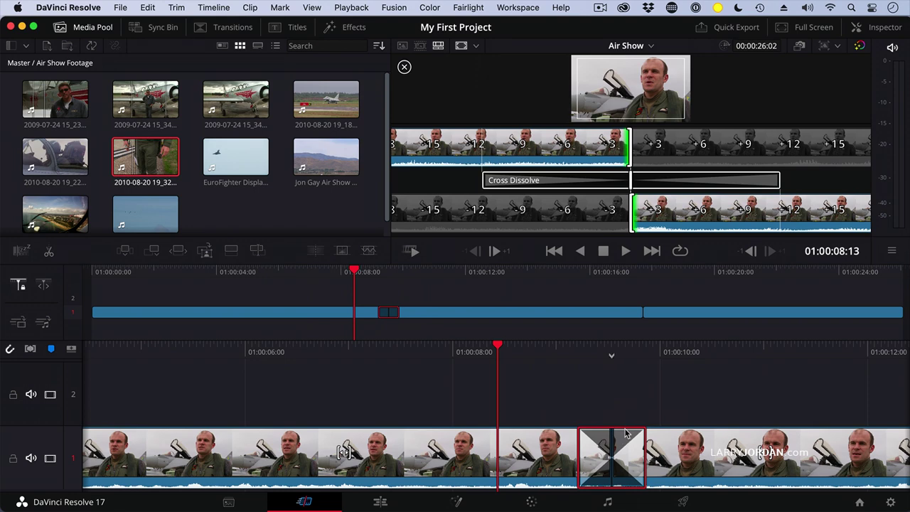
{"action": "key", "text": "Delete"}
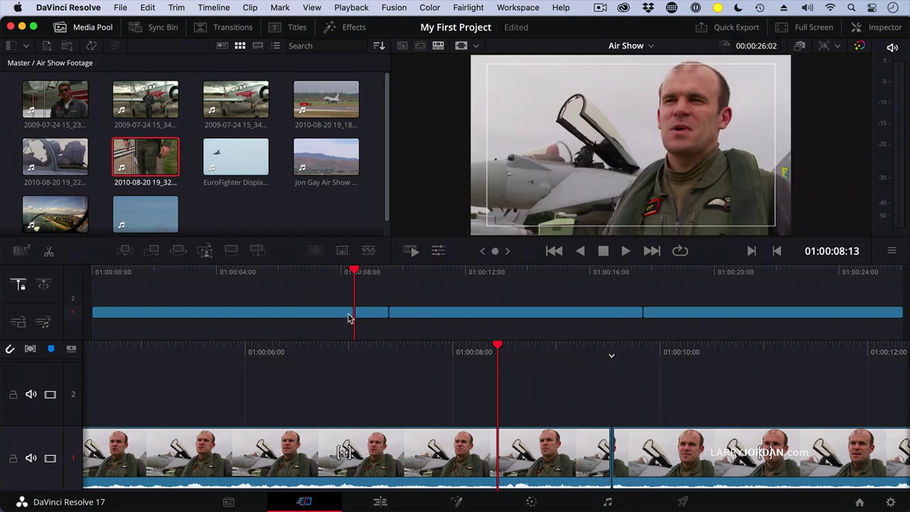
{"action": "left_click_drag", "start_coordinate": [356, 271], "coordinate": [391, 271]}
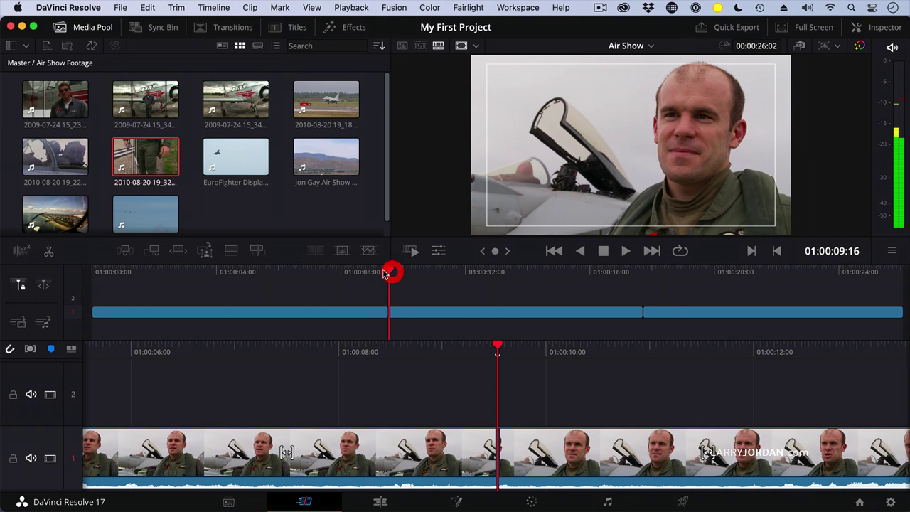
{"action": "left_click", "coordinate": [369, 253]}
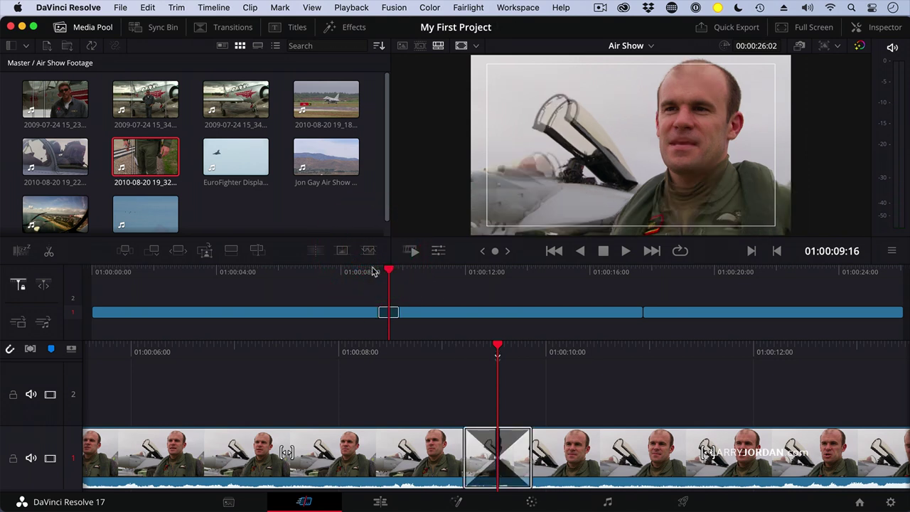
- Play and scrub across the Smooth Cut, parking the playhead just after the edit
{"action": "left_click", "coordinate": [376, 271]}
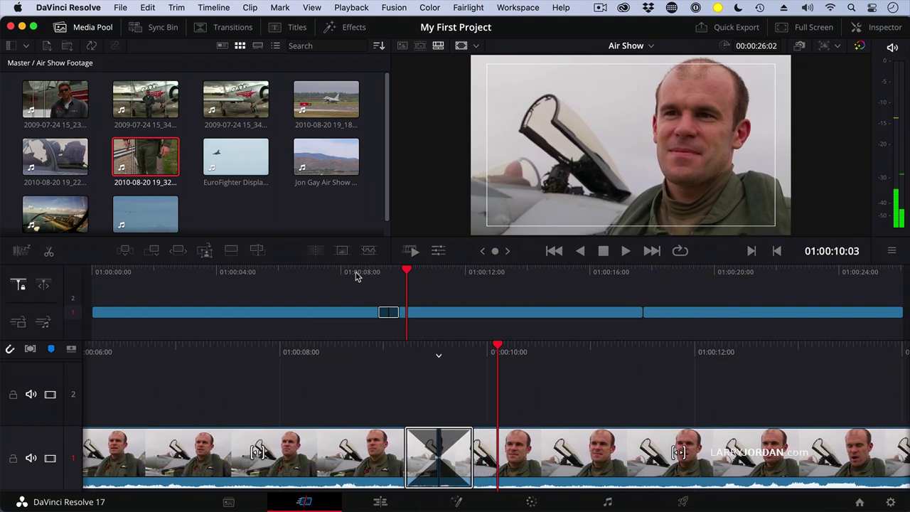
{"action": "left_click", "coordinate": [312, 276]}
{"action": "key", "text": "space"}
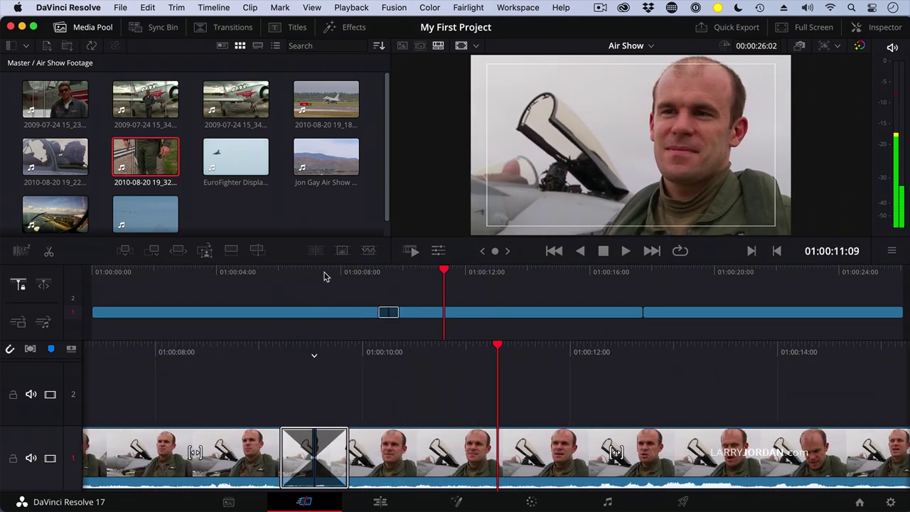
{"action": "left_click", "coordinate": [325, 274]}
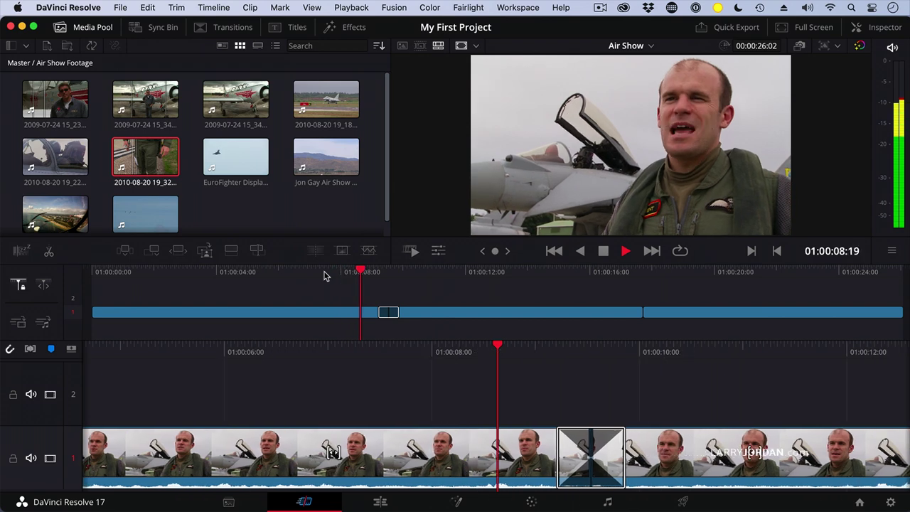
{"action": "key", "text": "space"}
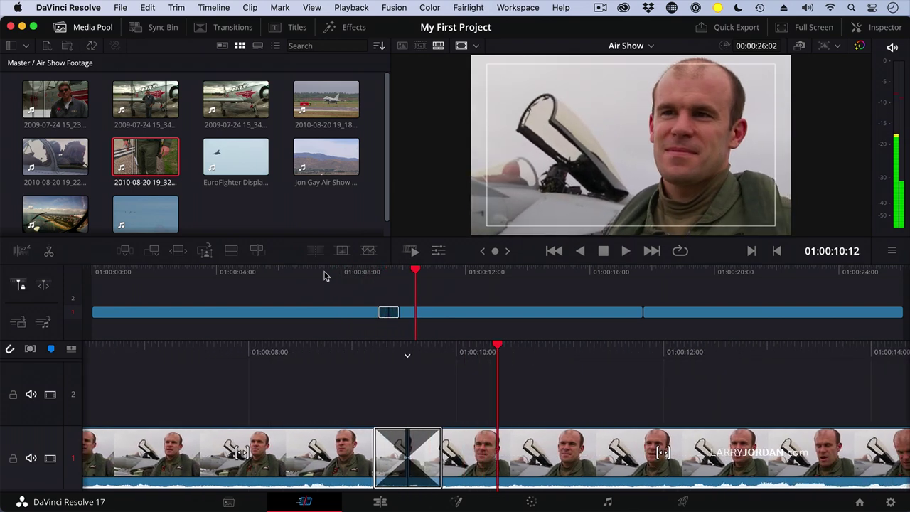
{"action": "left_click", "coordinate": [387, 272]}
{"action": "left_click_drag", "start_coordinate": [389, 271], "coordinate": [375, 271]}
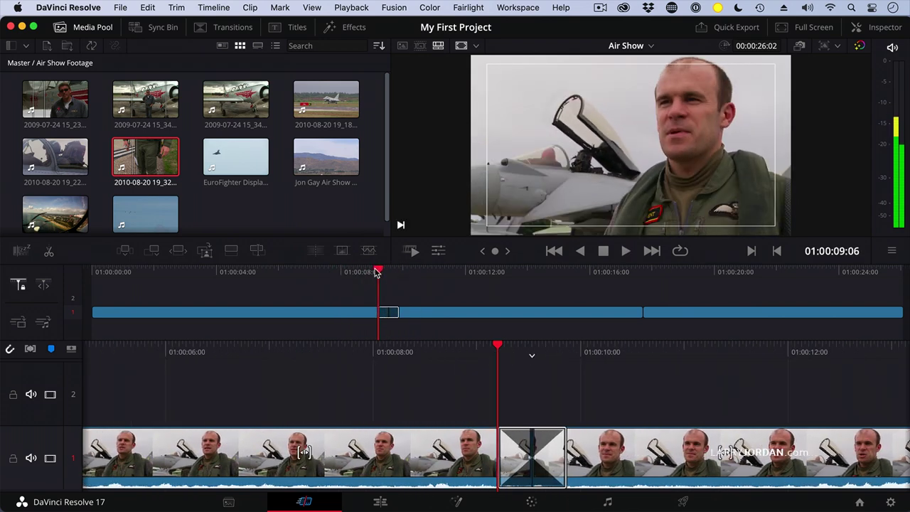
{"action": "left_click", "coordinate": [400, 271]}
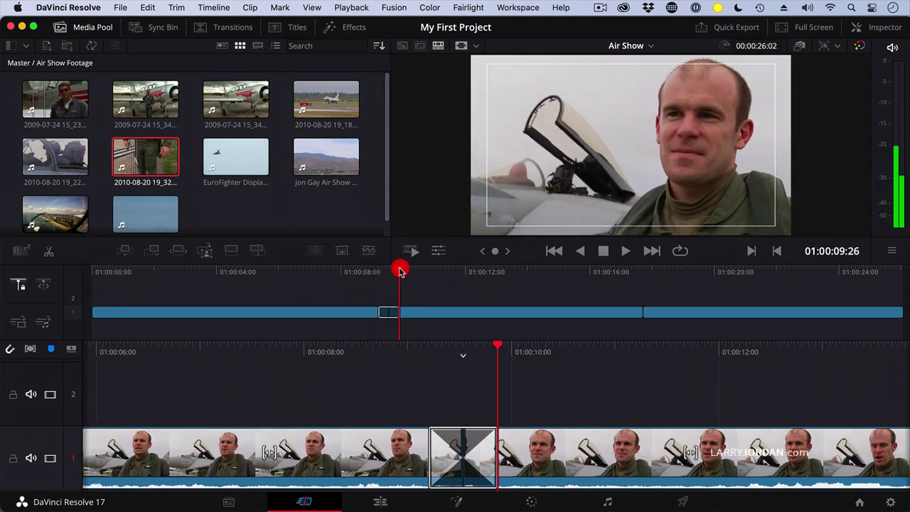
{"action": "left_click", "coordinate": [400, 270]}
- Swap the Smooth Cut at the first edit for a Cross Dissolve and select it
{"action": "left_click", "coordinate": [481, 450]}
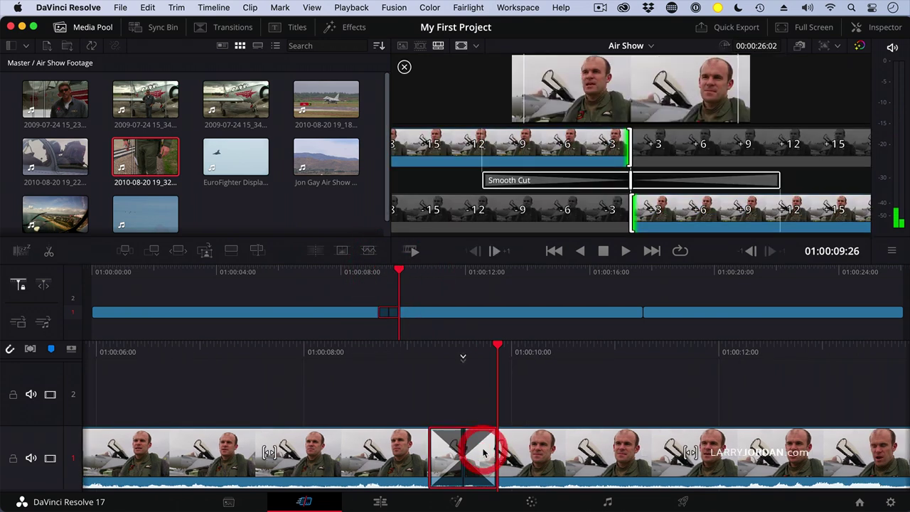
{"action": "key", "text": "Delete"}
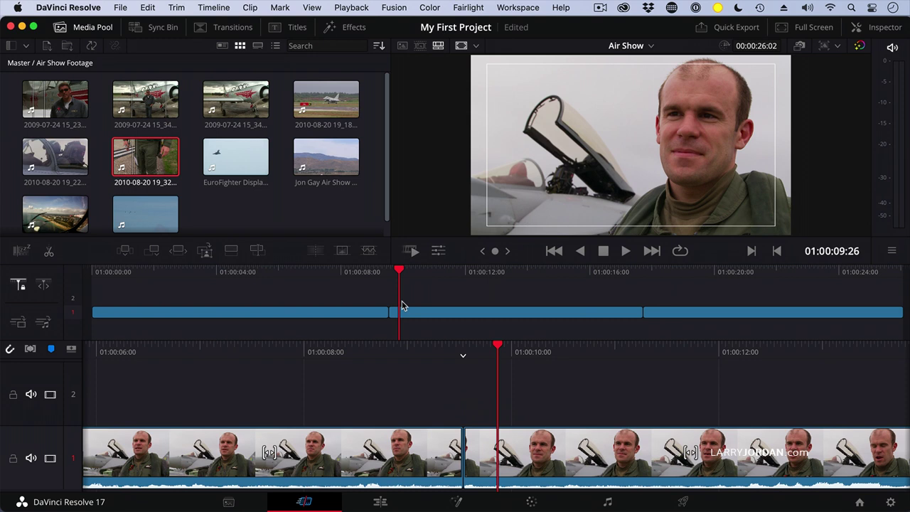
{"action": "left_click", "coordinate": [397, 273]}
{"action": "left_click", "coordinate": [392, 272]}
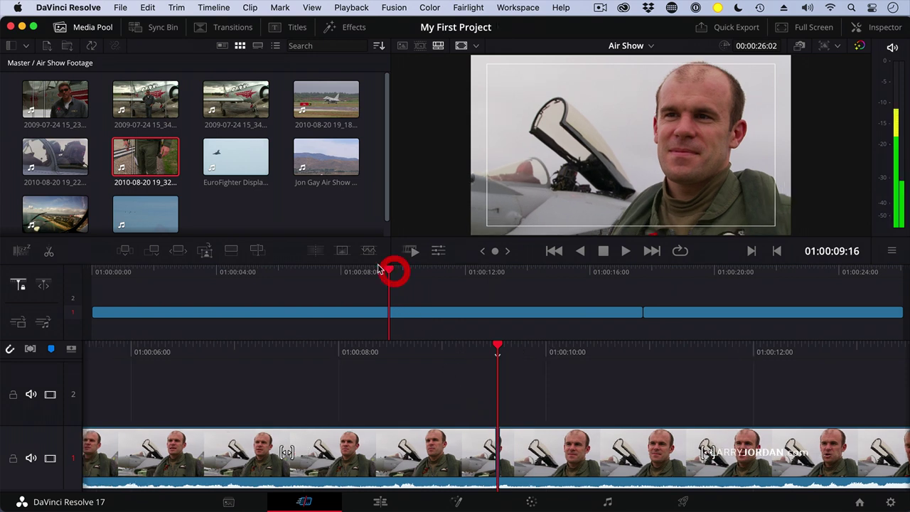
{"action": "left_click", "coordinate": [341, 250]}
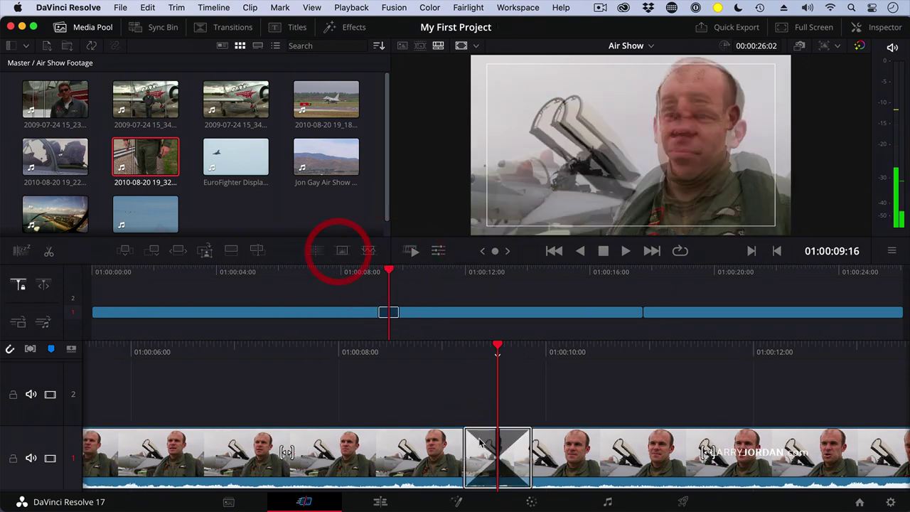
{"action": "left_click", "coordinate": [481, 442]}
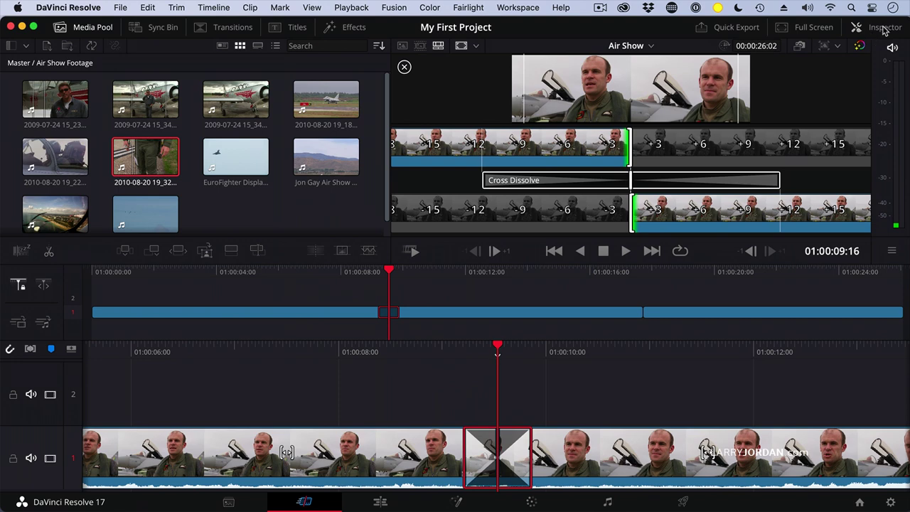
- In the Inspector, change the transition type to Barn Door, then to Spiral Wipe
{"action": "left_click", "coordinate": [884, 28]}
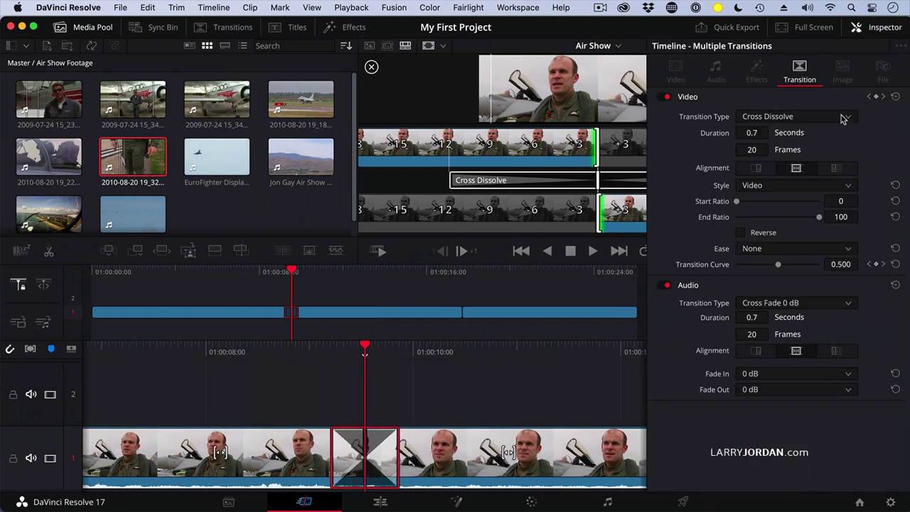
{"action": "left_click", "coordinate": [821, 117]}
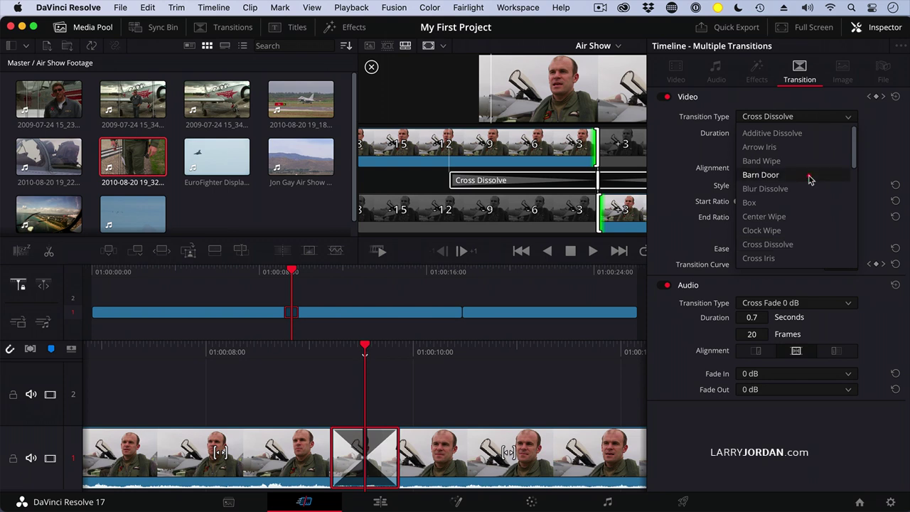
{"action": "left_click", "coordinate": [761, 175]}
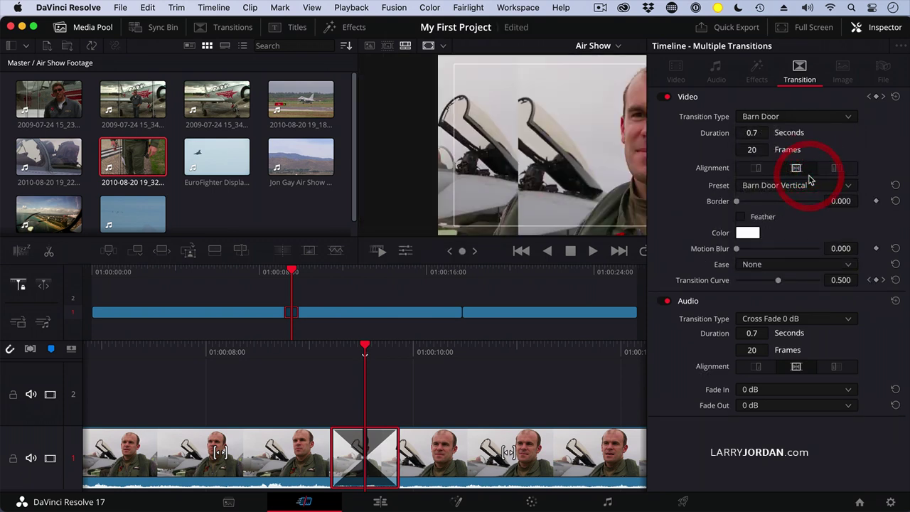
{"action": "left_click", "coordinate": [793, 118]}
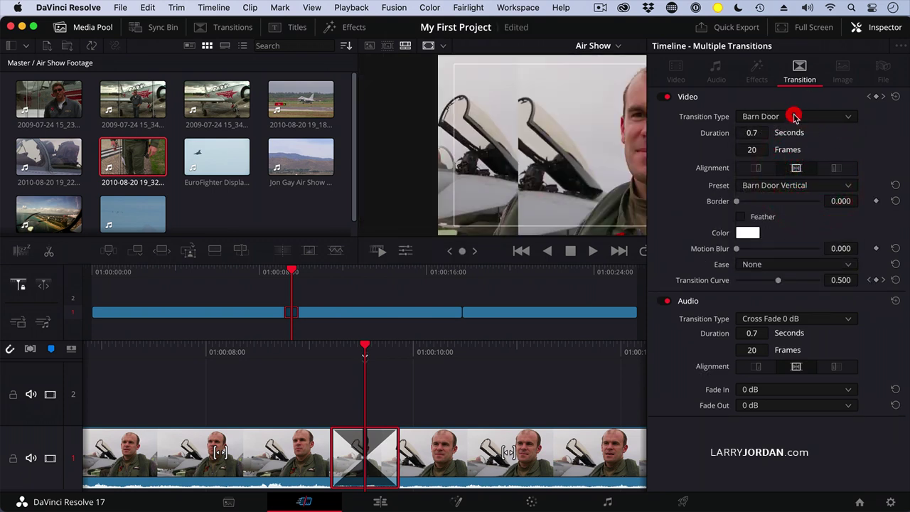
{"action": "scroll", "coordinate": [814, 209], "scroll_direction": "down", "scroll_amount": 5}
{"action": "scroll", "coordinate": [814, 209], "scroll_direction": "down", "scroll_amount": 3}
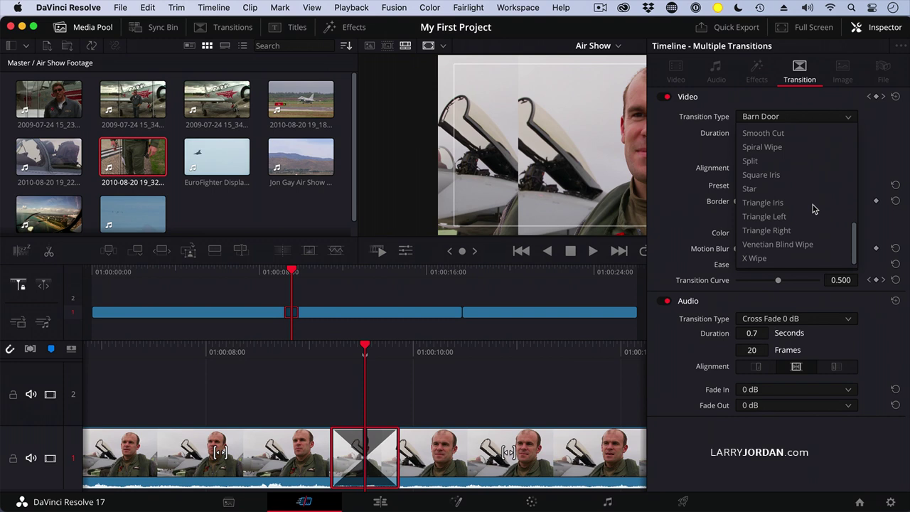
{"action": "left_click", "coordinate": [808, 150]}
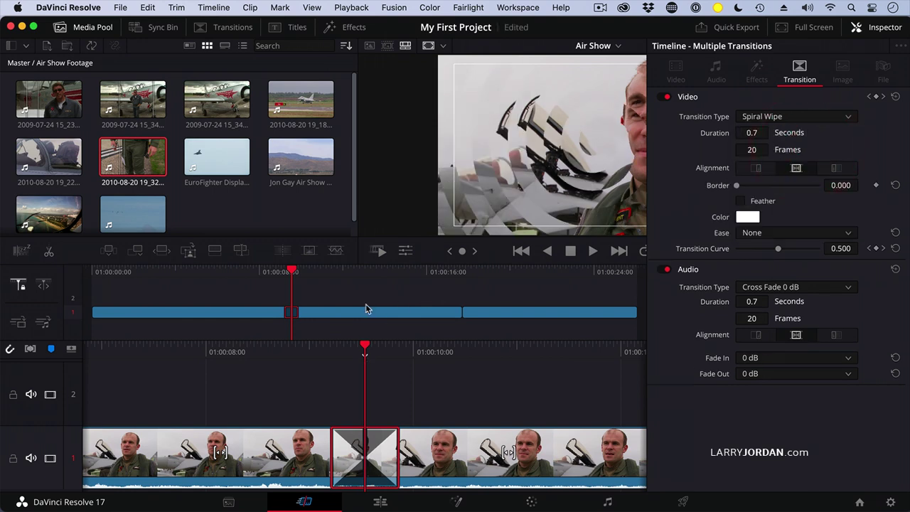
- Play through the 0.7-second Spiral Wipe and scrub back into its middle
{"action": "left_click", "coordinate": [280, 274]}
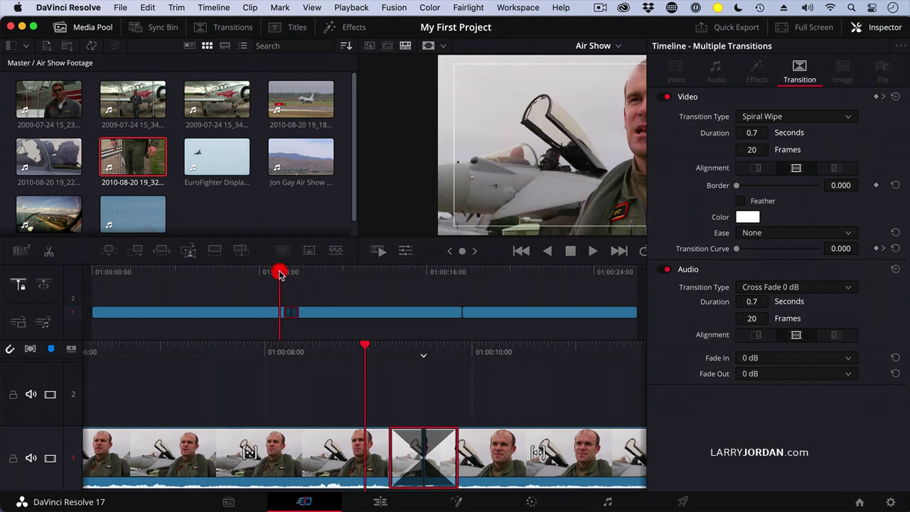
{"action": "key", "text": "space"}
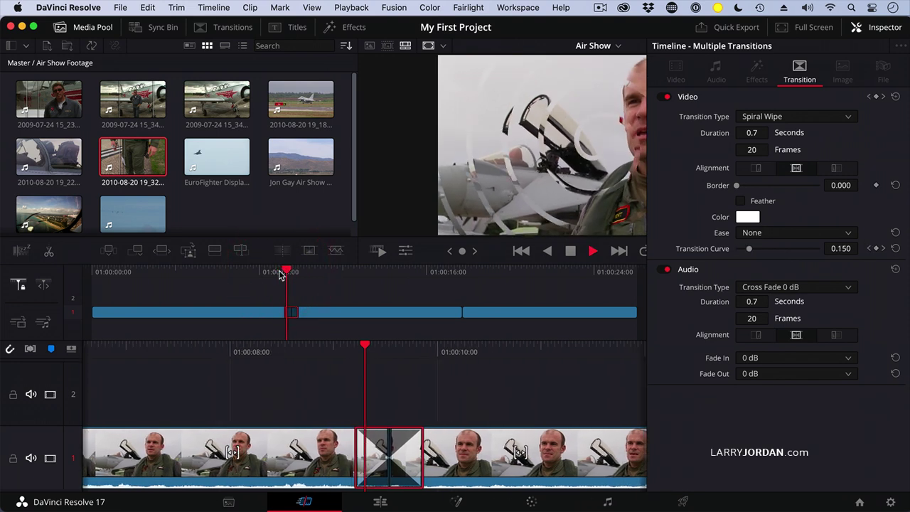
{"action": "left_click_drag", "start_coordinate": [300, 274], "coordinate": [292, 275]}
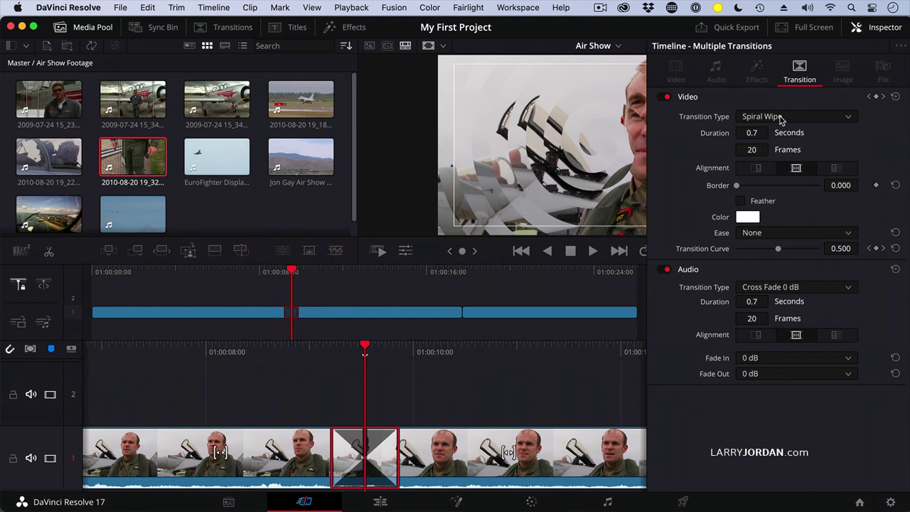
- Set the transition type back to Cross Dissolve with Video style and shorten its duration
{"action": "left_click", "coordinate": [780, 120]}
{"action": "scroll", "coordinate": [796, 189], "scroll_direction": "up", "scroll_amount": 5}
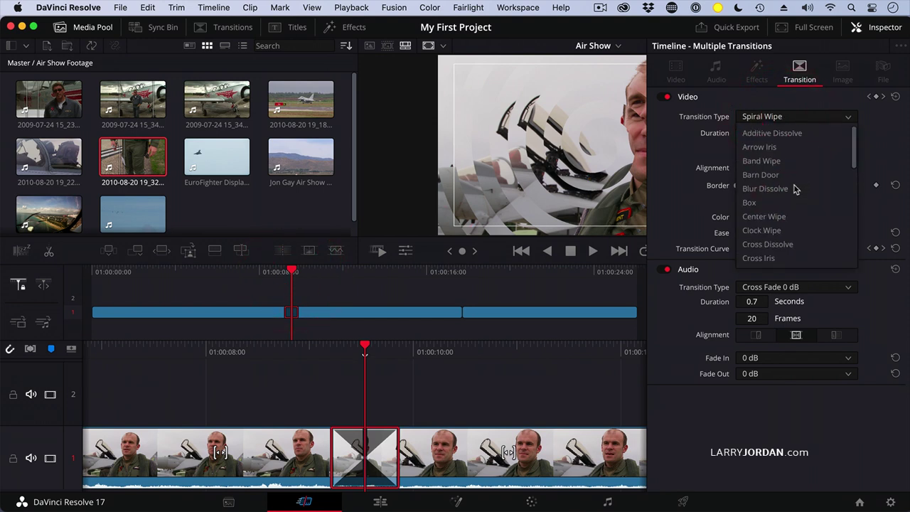
{"action": "left_click", "coordinate": [782, 244]}
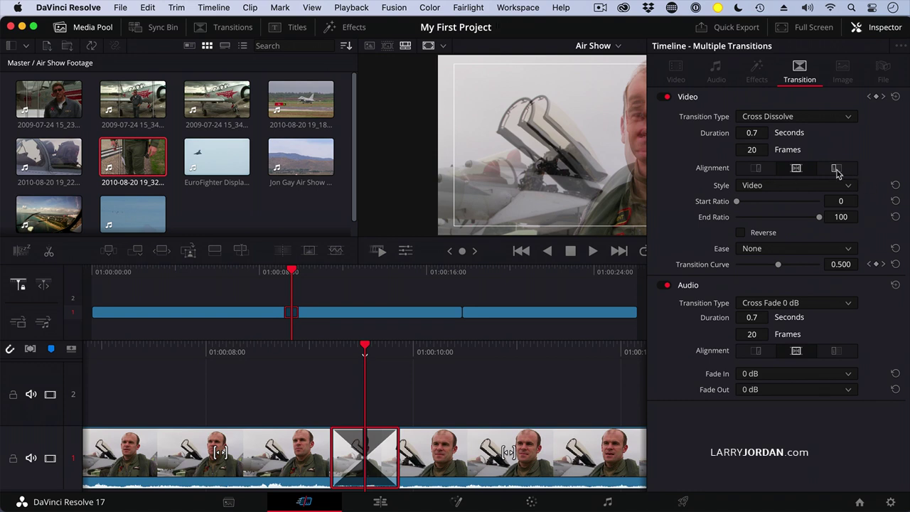
{"action": "left_click", "coordinate": [790, 187]}
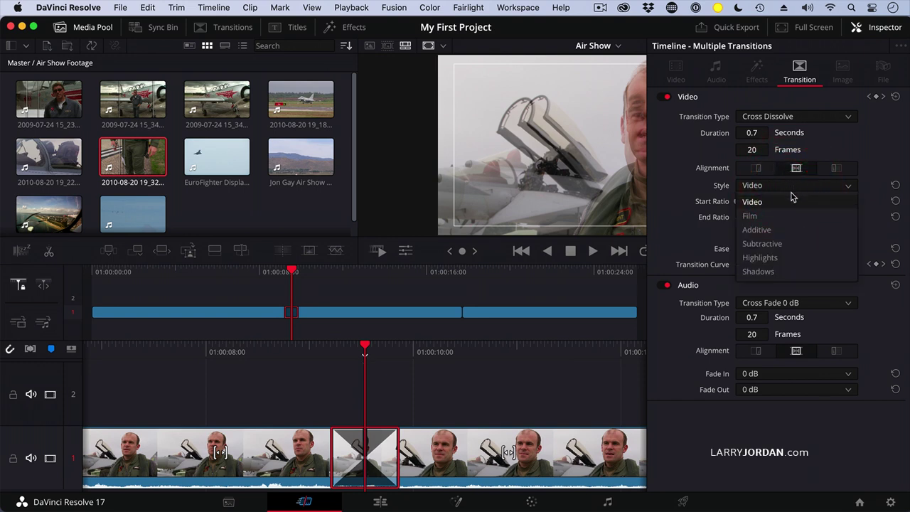
{"action": "left_click", "coordinate": [696, 186]}
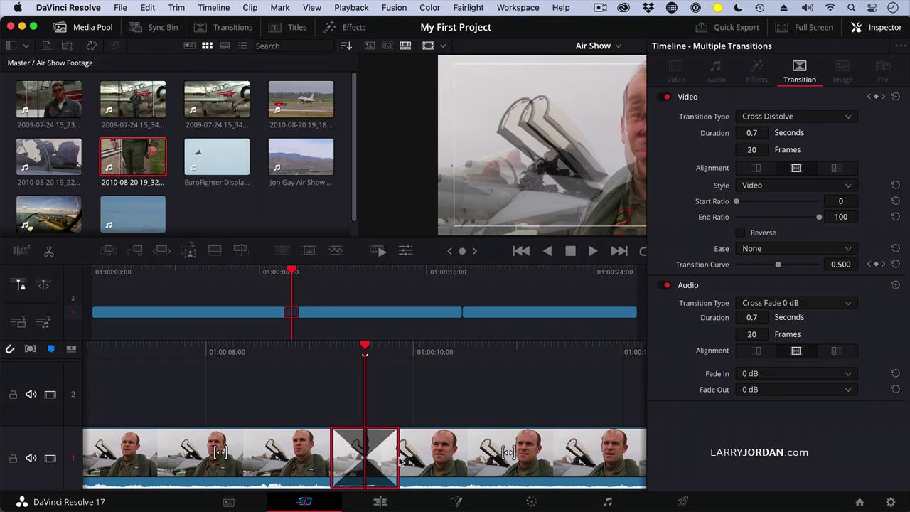
{"action": "mouse_move", "coordinate": [398, 459]}
{"action": "left_mouse_down"}
{"action": "mouse_move", "coordinate": [405, 461]}
{"action": "mouse_move", "coordinate": [391, 461]}
{"action": "mouse_move", "coordinate": [411, 461]}
{"action": "mouse_move", "coordinate": [385, 463]}
{"action": "left_mouse_up"}
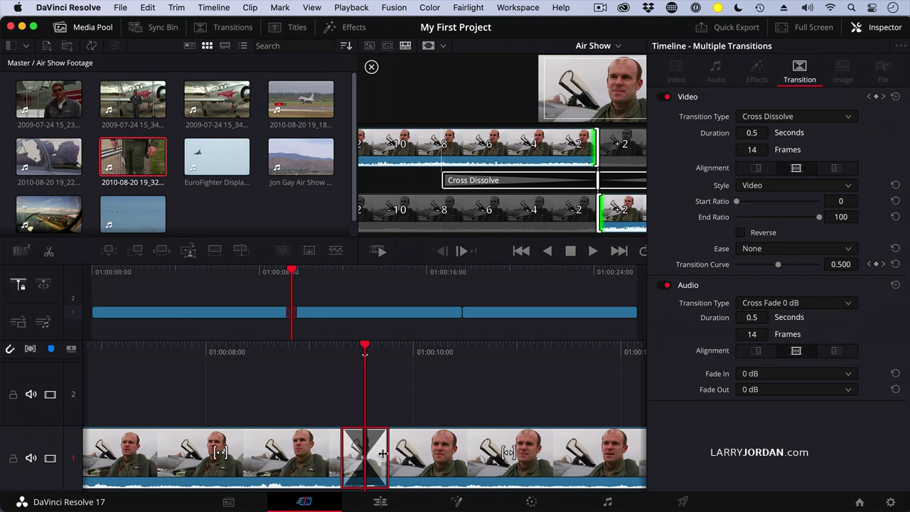
- Delete the cross dissolve from the first edit and close the Inspector
{"action": "left_click", "coordinate": [382, 453]}
{"action": "key", "text": "Delete"}
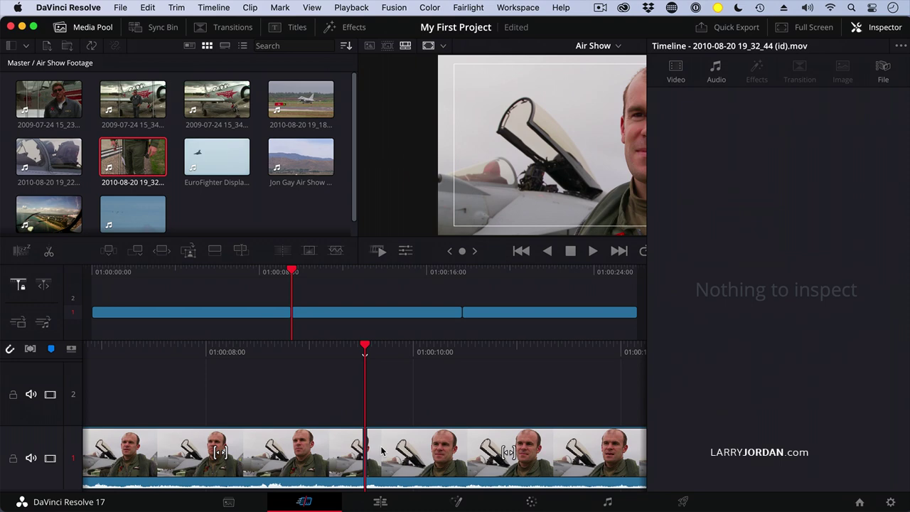
{"action": "left_click", "coordinate": [875, 27]}
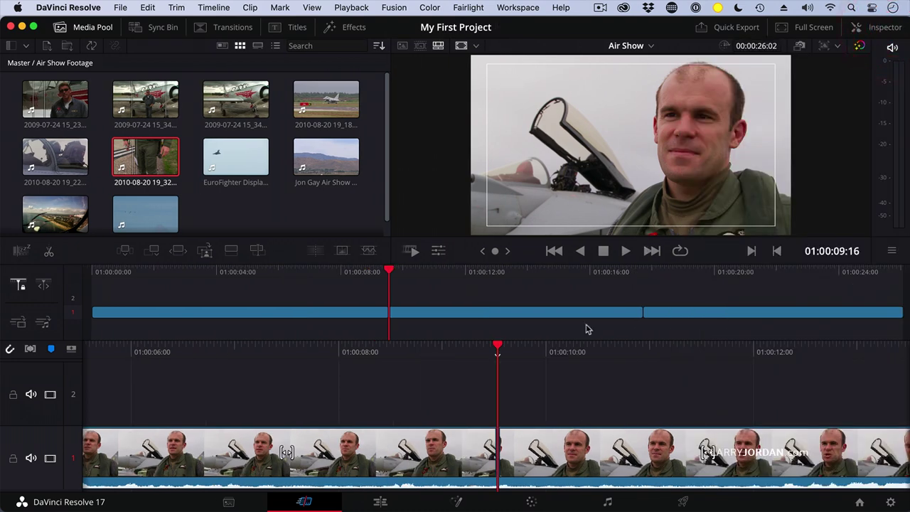